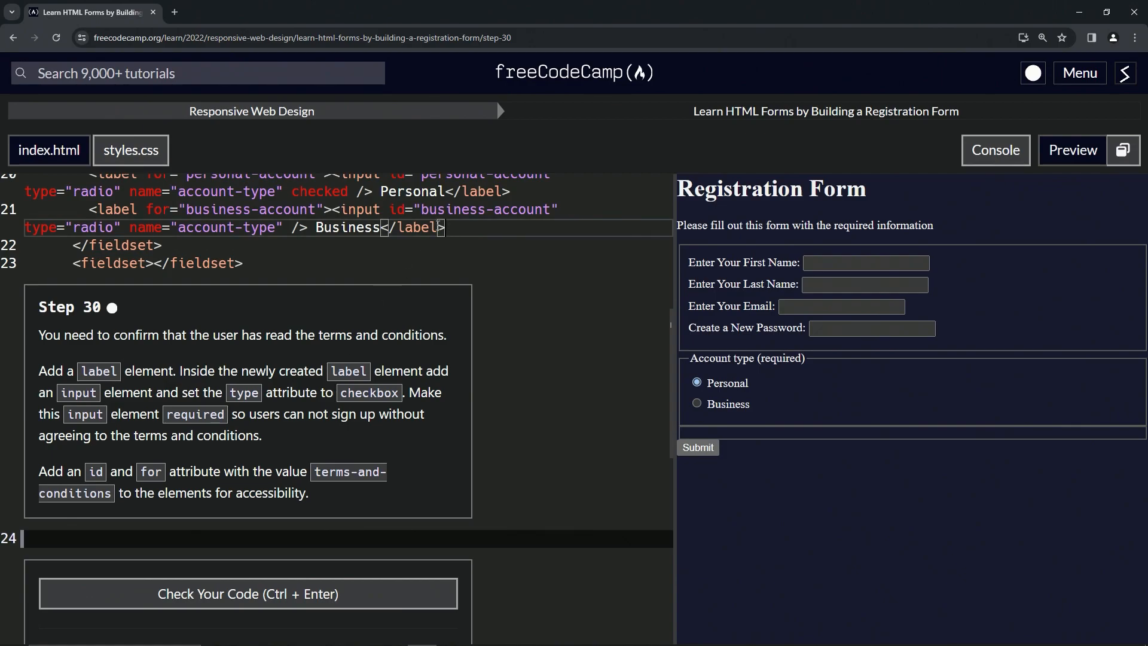
Copy the Business account label and radio input from line 21 into the empty line 24
{"action": "mouse_move", "coordinate": [445, 227]}
{"action": "left_mouse_down"}
{"action": "mouse_move", "coordinate": [451, 209]}
{"action": "mouse_move", "coordinate": [529, 192]}
{"action": "left_mouse_up"}
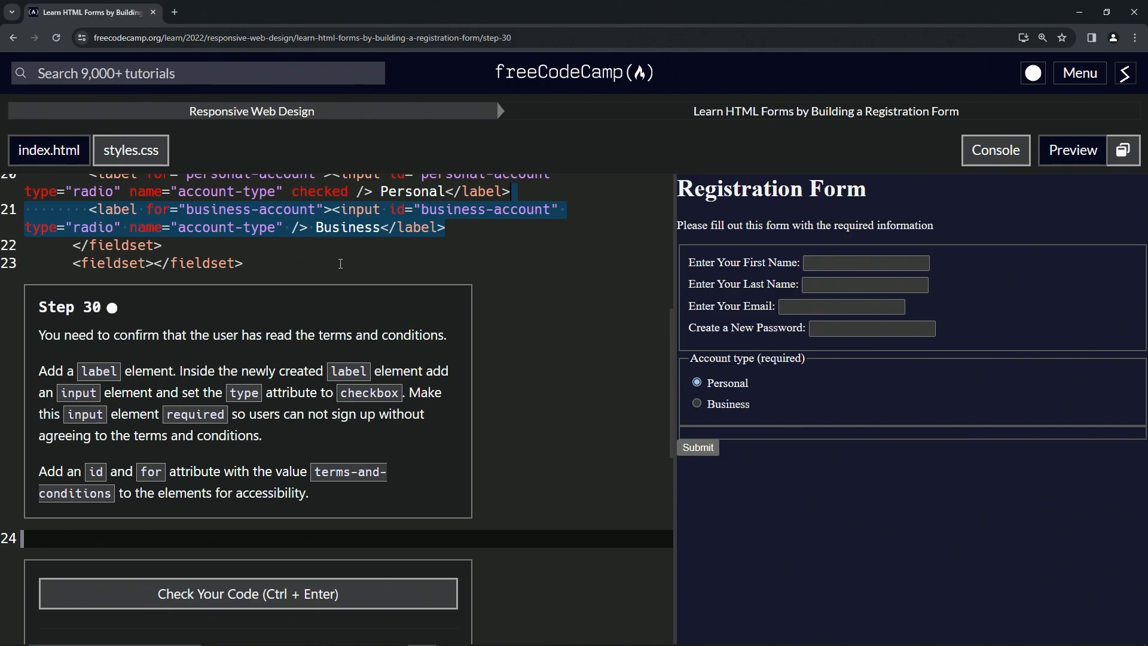
{"action": "key", "text": "ctrl+c"}
{"action": "left_click", "coordinate": [247, 263]}
{"action": "key", "text": "Return"}
{"action": "key", "text": "ctrl+v"}
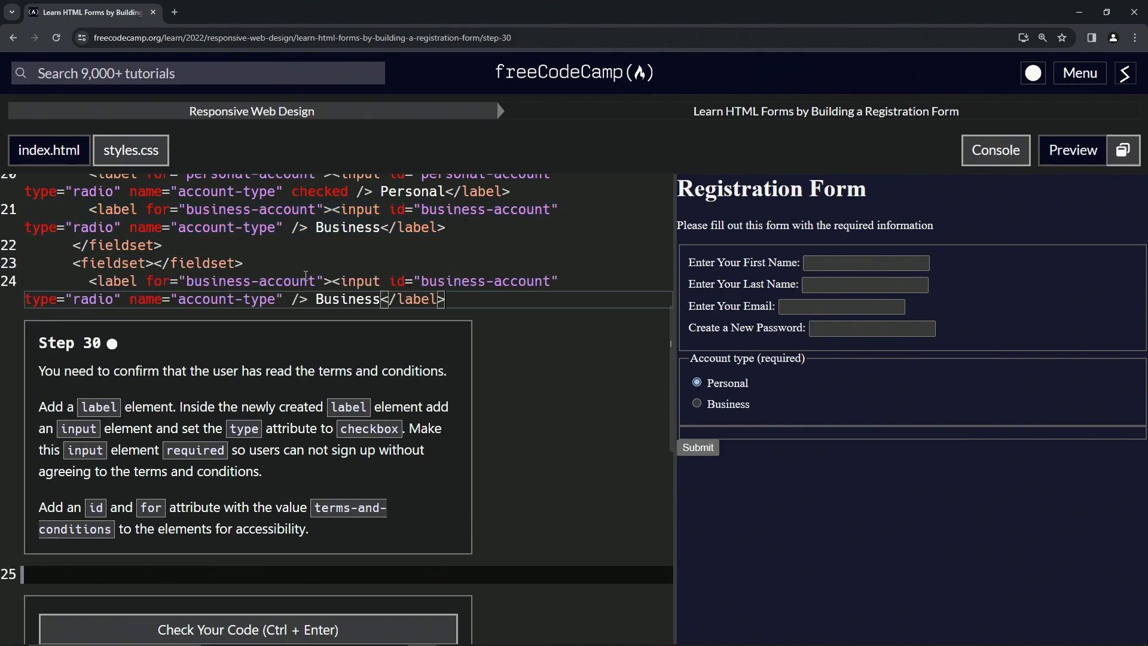
{"action": "key", "text": "ctrl+z"}
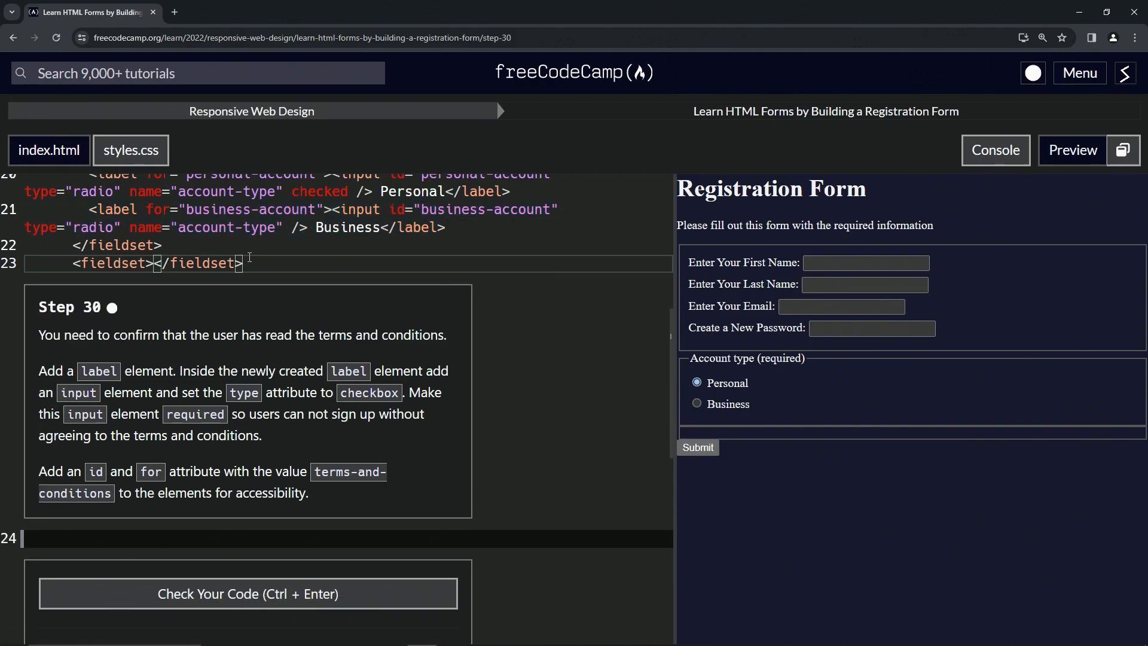
{"action": "left_click", "coordinate": [59, 539]}
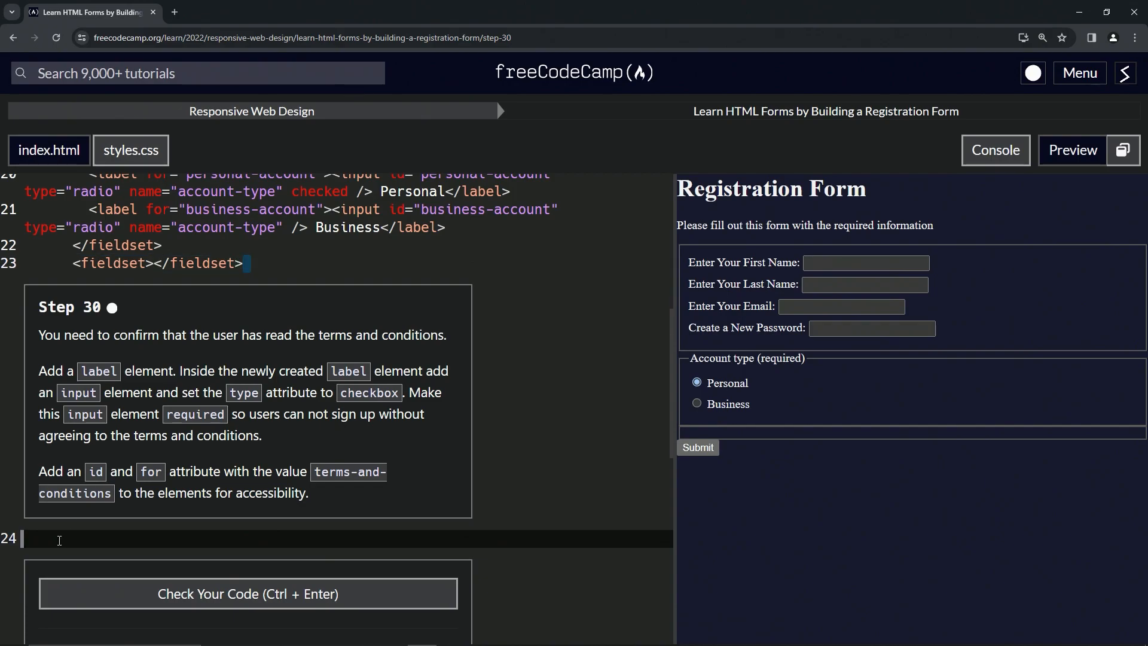
{"action": "key", "text": "ctrl+v"}
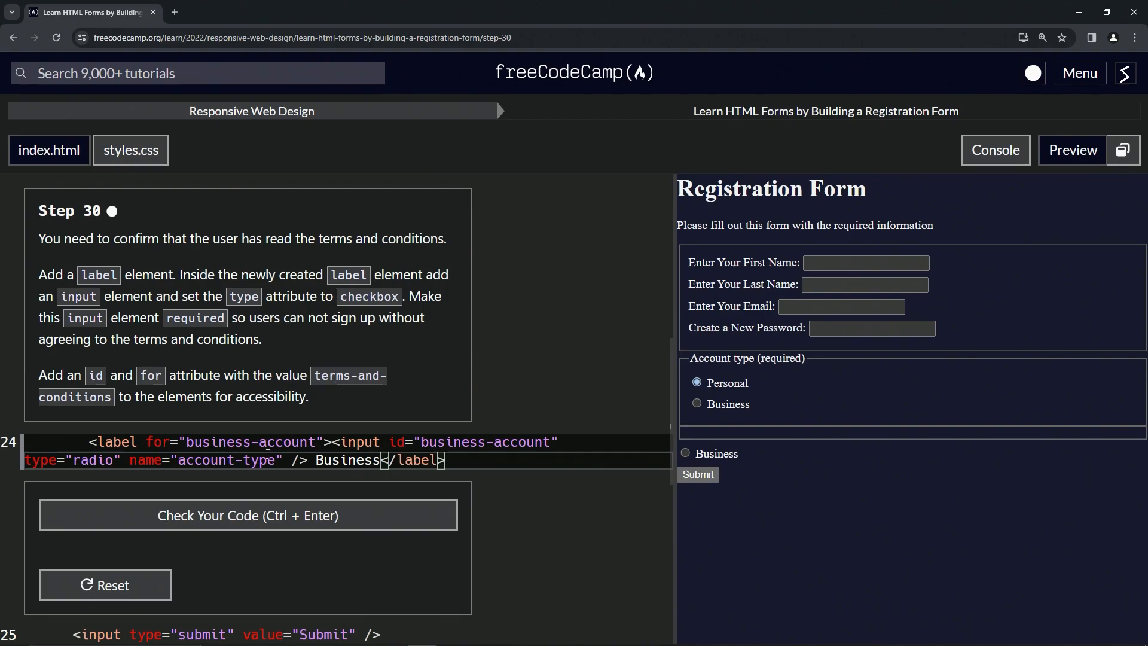
Replace business-account with terms-and-conditions in both the label's for and the input's id
{"action": "left_click_drag", "start_coordinate": [187, 443], "coordinate": [316, 443]}
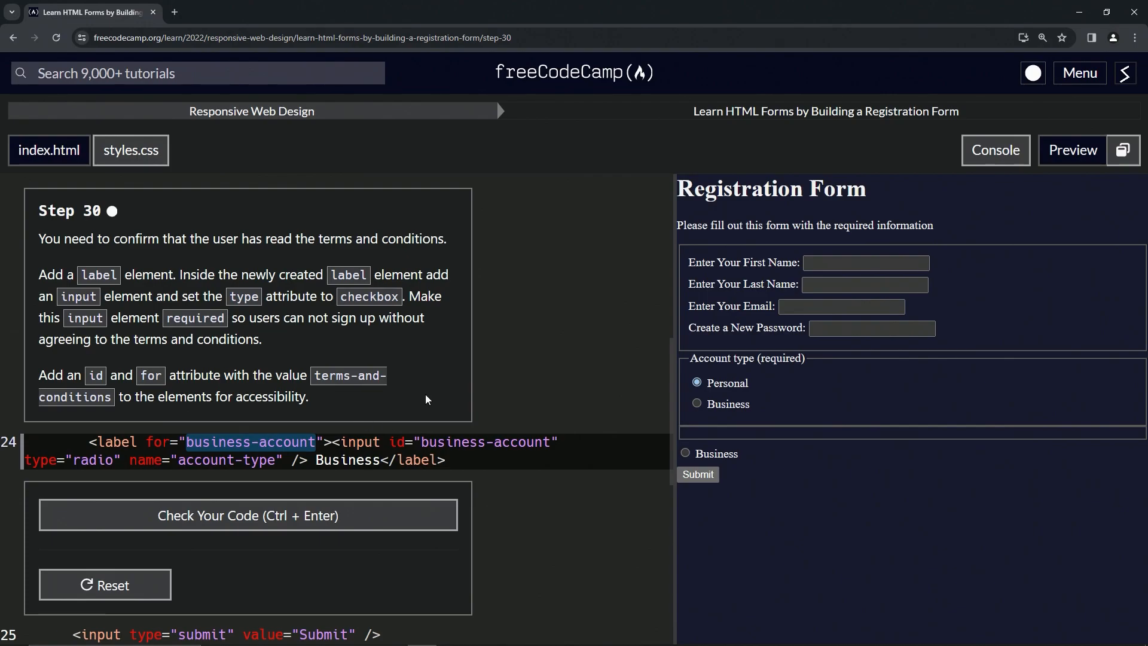
{"action": "type", "text": "terms-"}
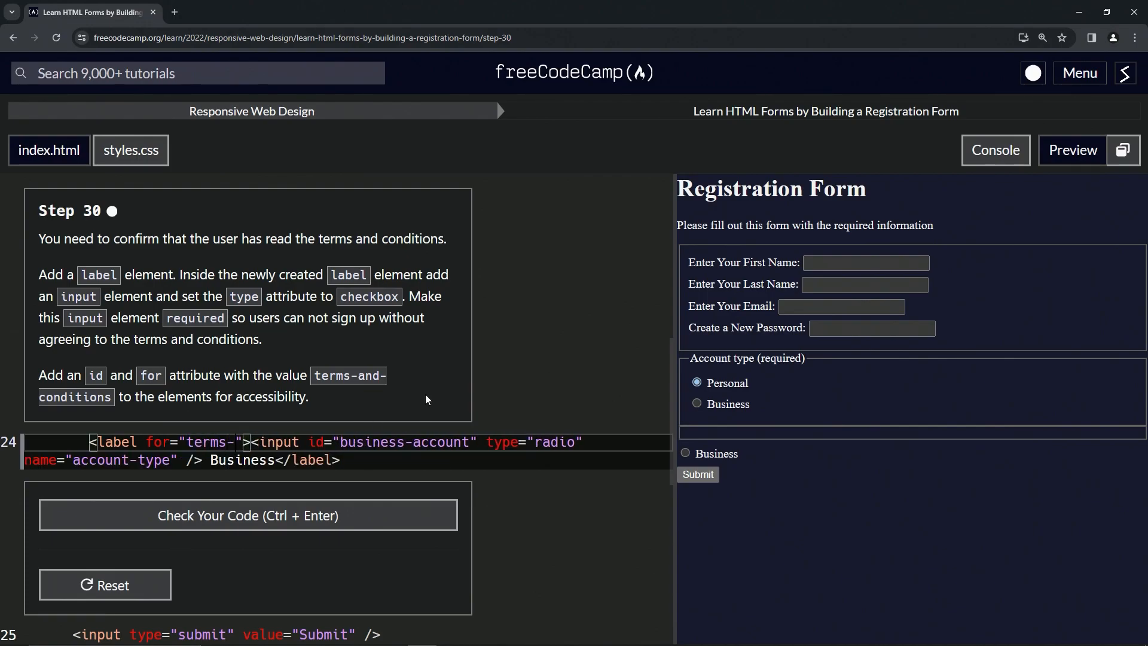
{"action": "type", "text": "and-cond"}
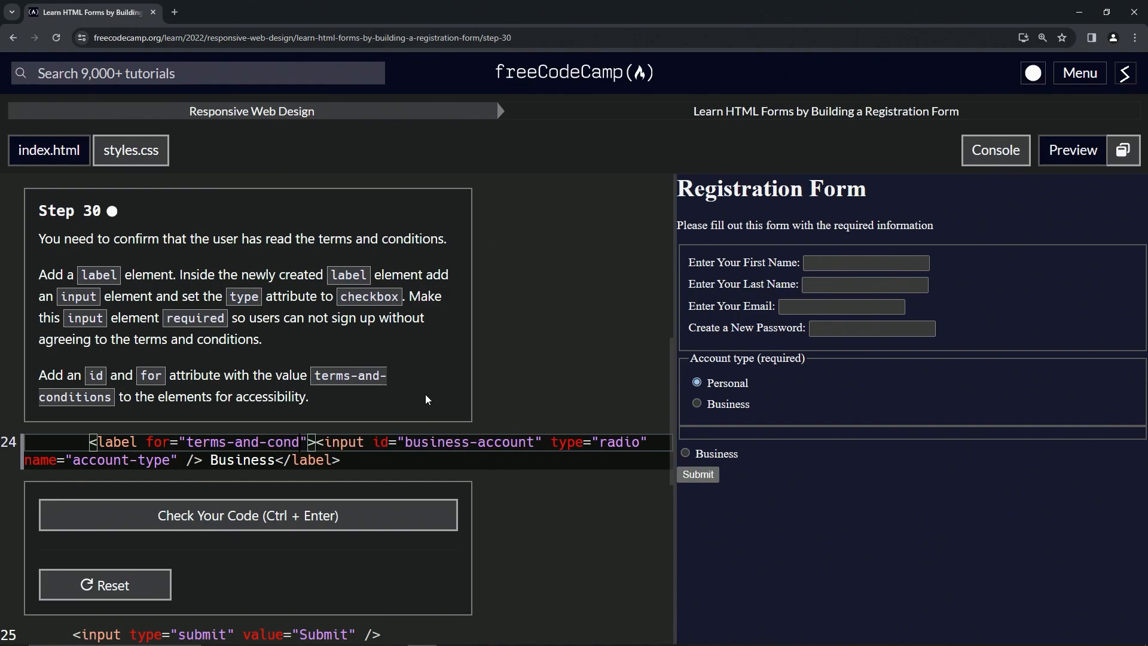
{"action": "type", "text": "itions"}
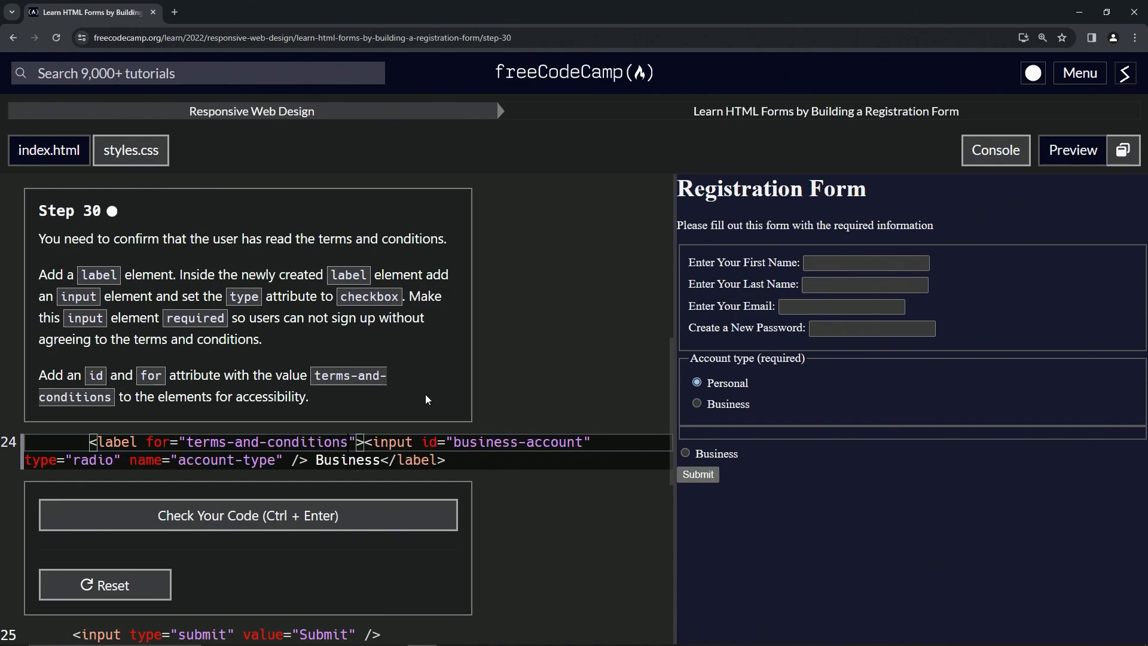
{"action": "left_click_drag", "start_coordinate": [186, 442], "coordinate": [349, 441]}
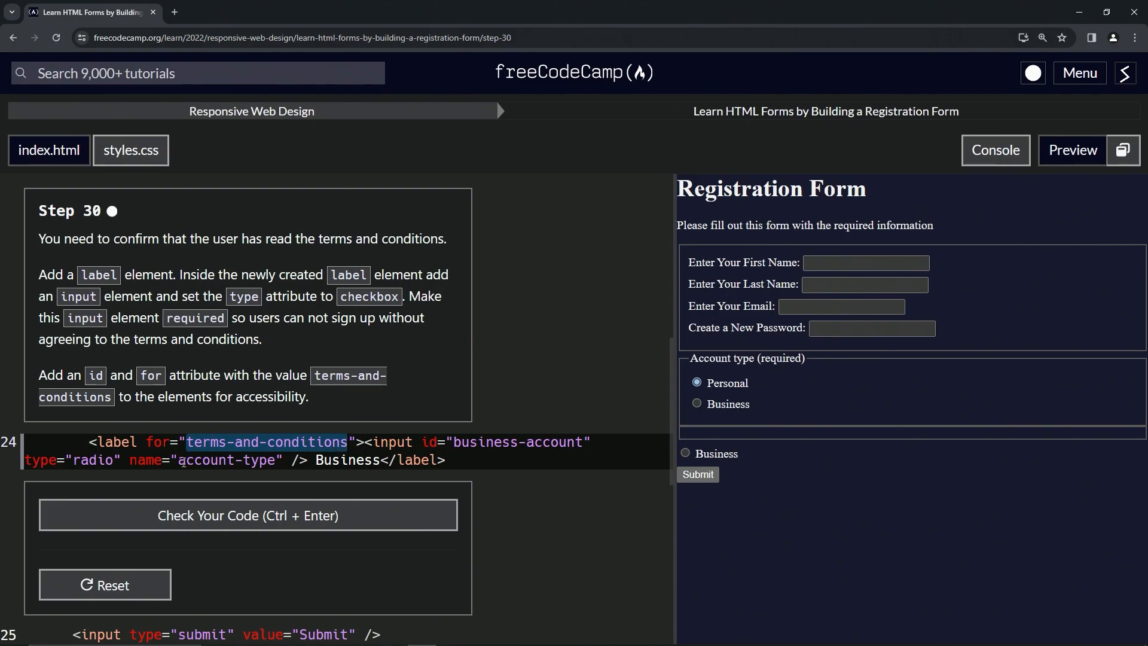
{"action": "left_click_drag", "start_coordinate": [453, 442], "coordinate": [591, 442]}
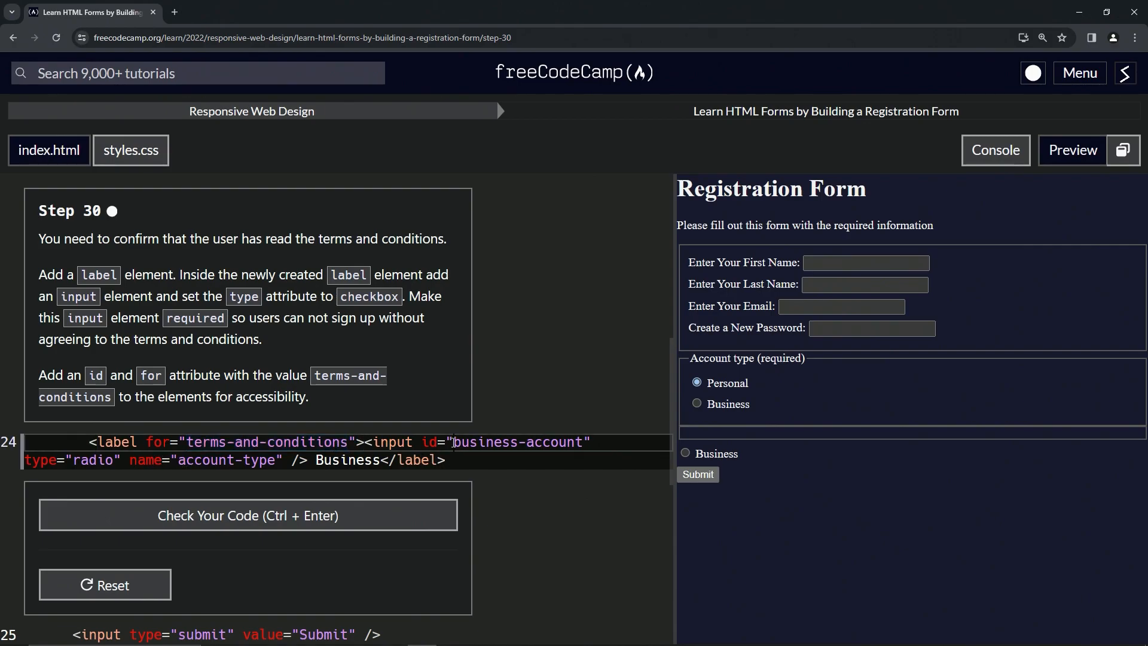
{"action": "key", "text": "ctrl+v"}
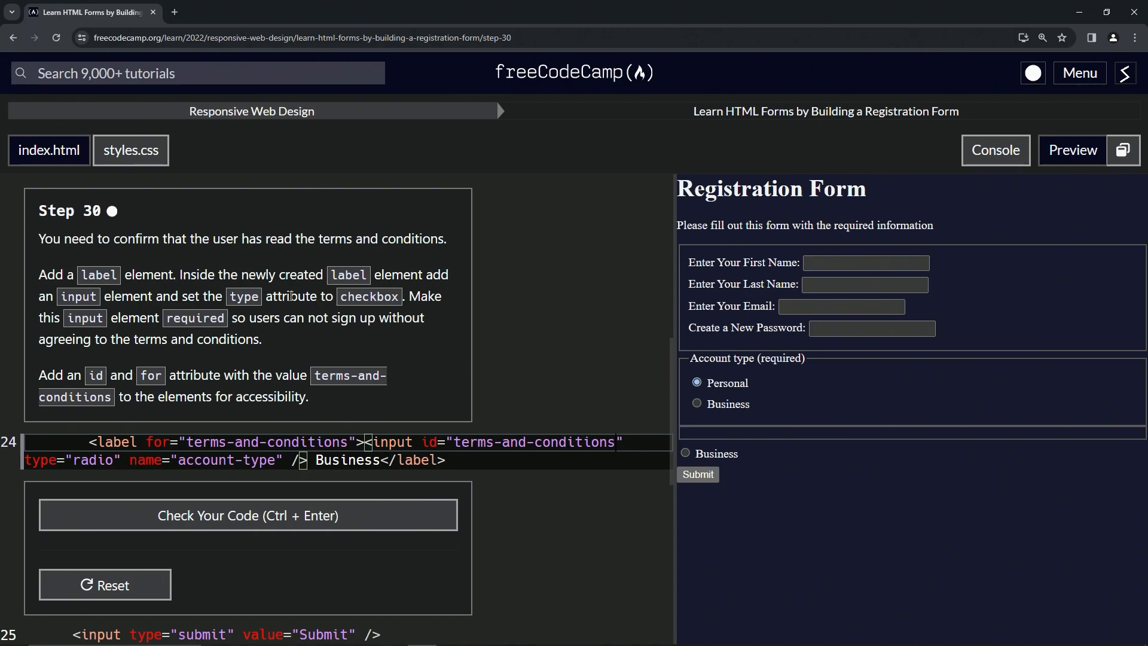
Search Google for checkbox attribute html in a new Chrome tab
{"action": "left_click", "coordinate": [174, 12]}
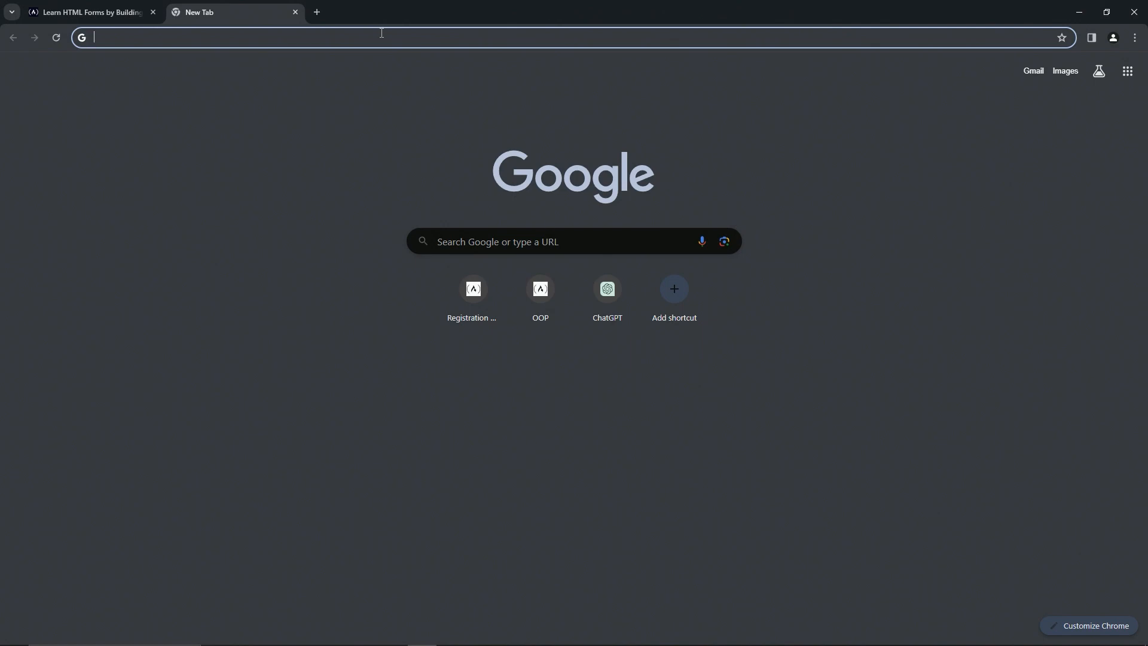
{"action": "type", "text": "checkbox attribute html"}
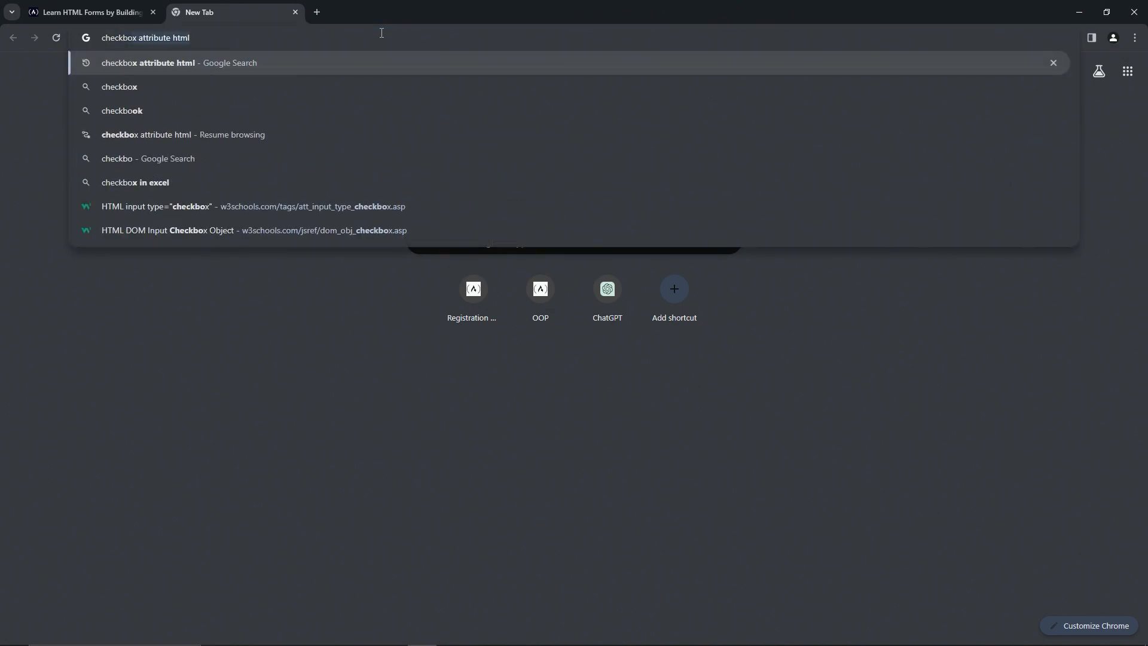
{"action": "key", "text": "Return"}
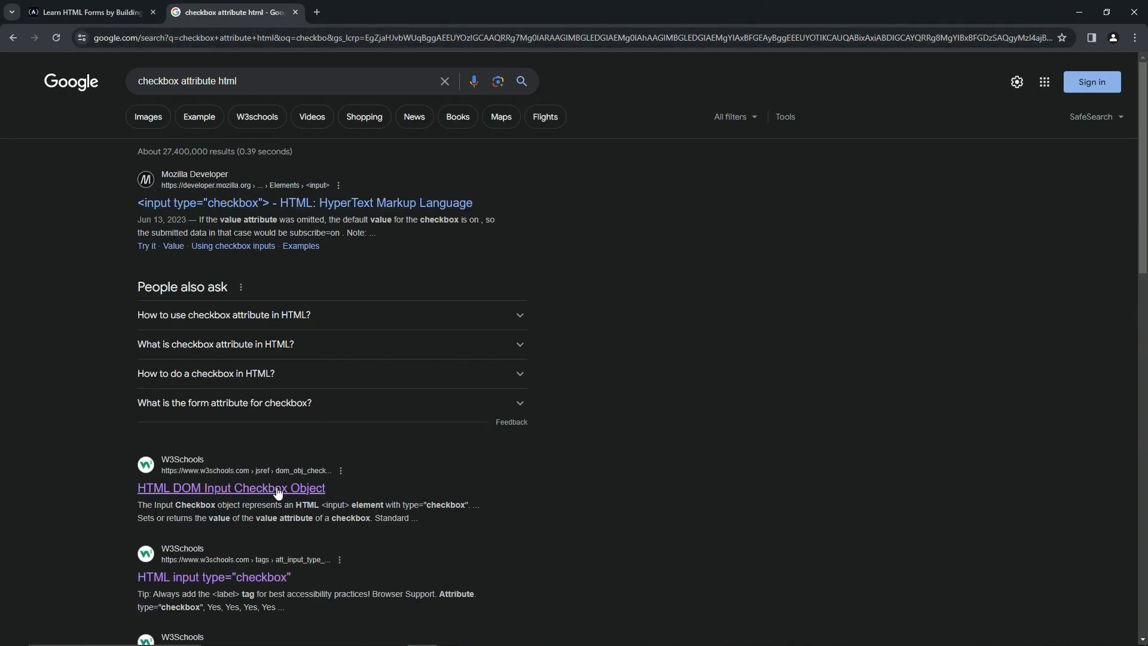
Read the W3Schools HTML input type="checkbox" reference page from the search results
{"action": "left_click", "coordinate": [237, 577]}
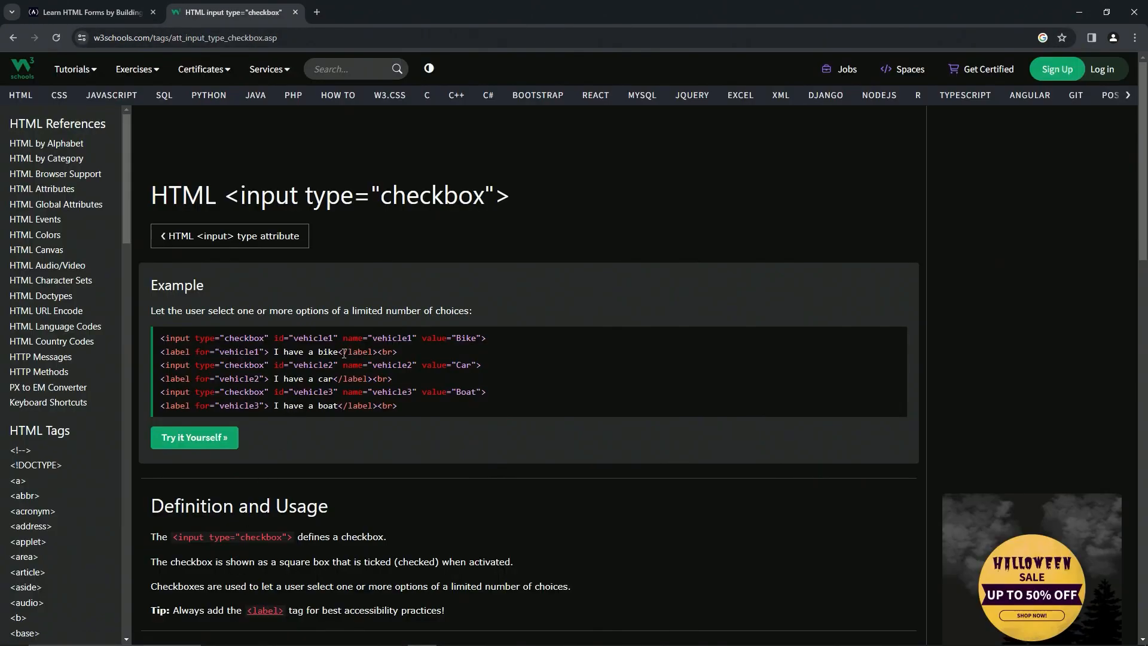
{"action": "scroll", "coordinate": [341, 351], "scroll_direction": "down", "scroll_amount": 2}
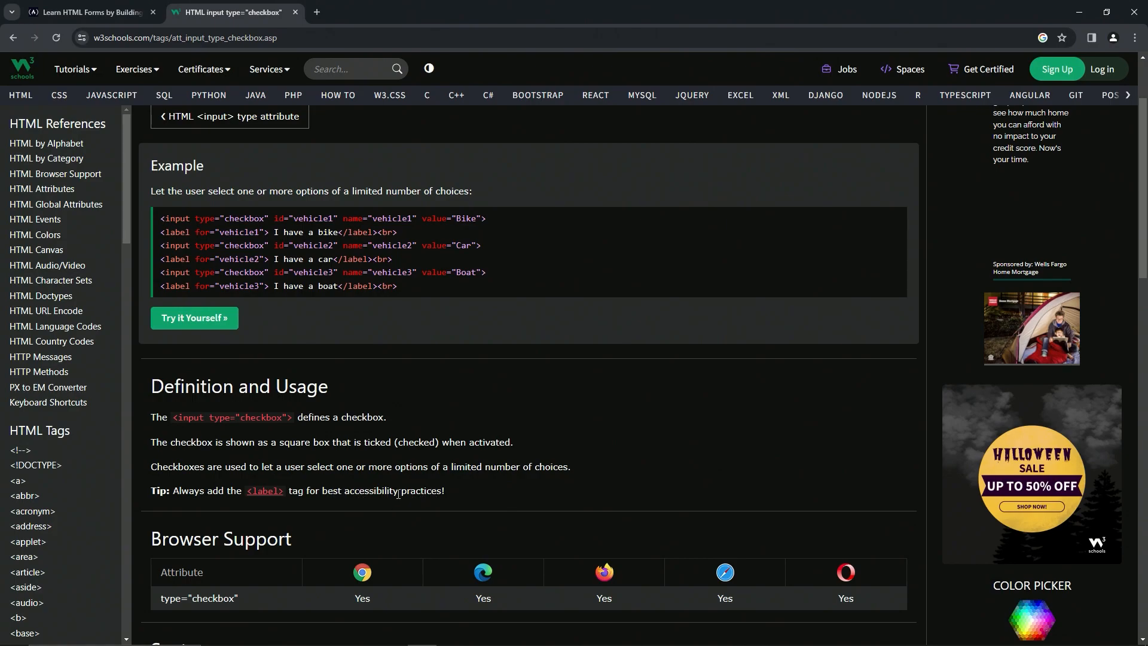
{"action": "scroll", "coordinate": [434, 494], "scroll_direction": "down", "scroll_amount": 3}
{"action": "scroll", "coordinate": [284, 434], "scroll_direction": "down", "scroll_amount": 3}
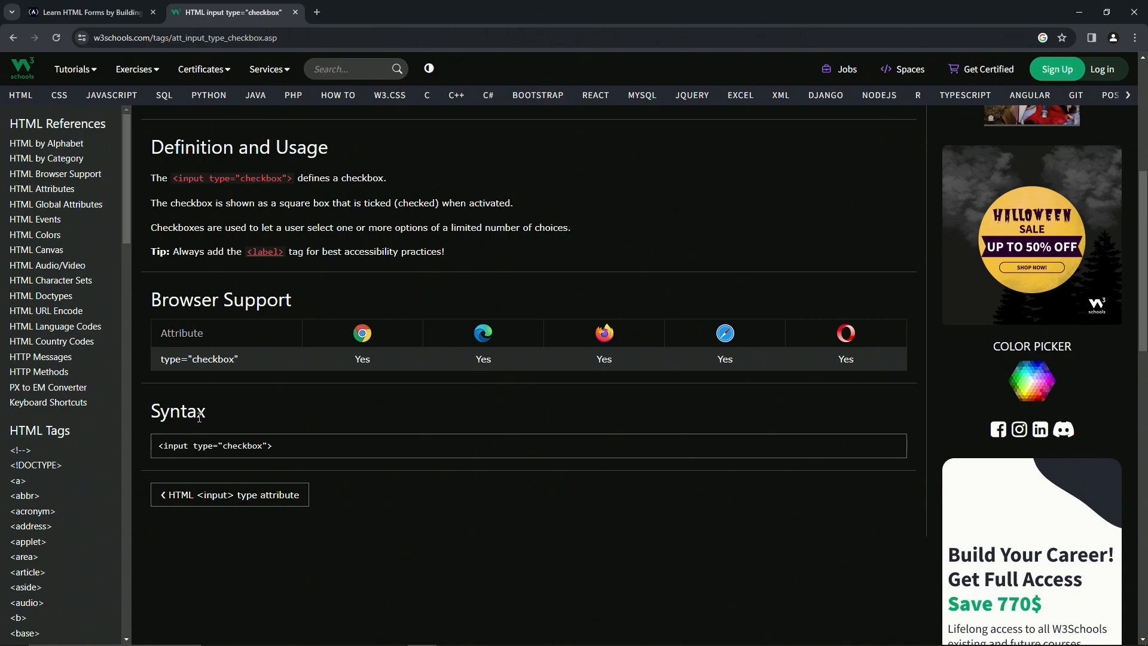
Change the line 24 input's type from radio to checkbox and check the code
{"action": "left_click", "coordinate": [97, 13]}
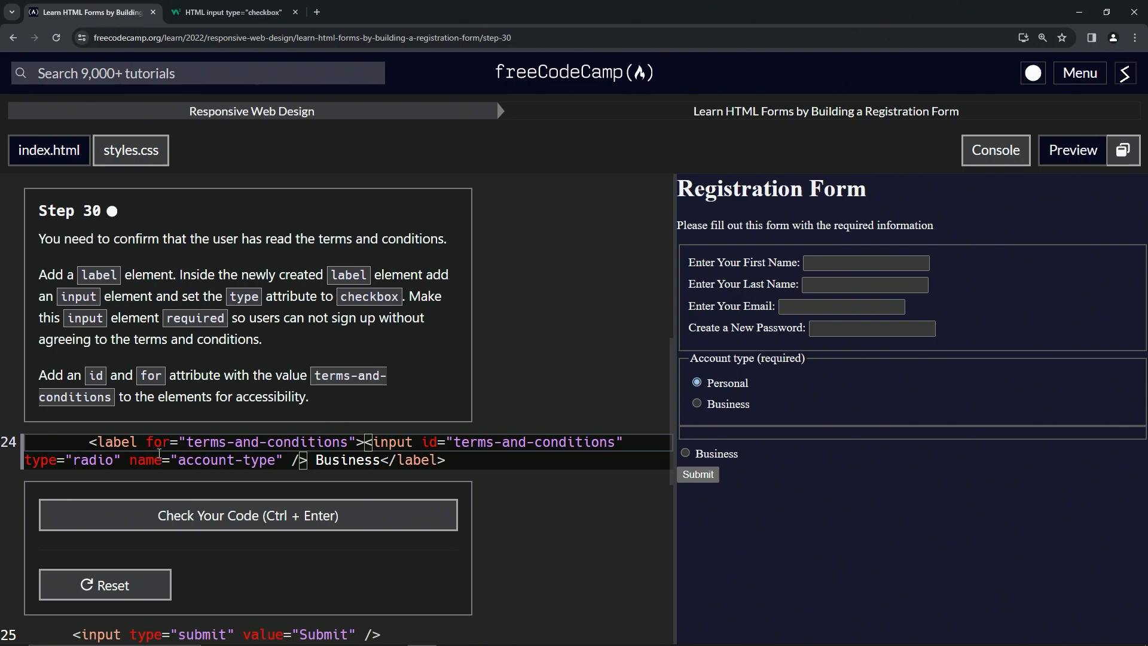
{"action": "double_click", "coordinate": [86, 461]}
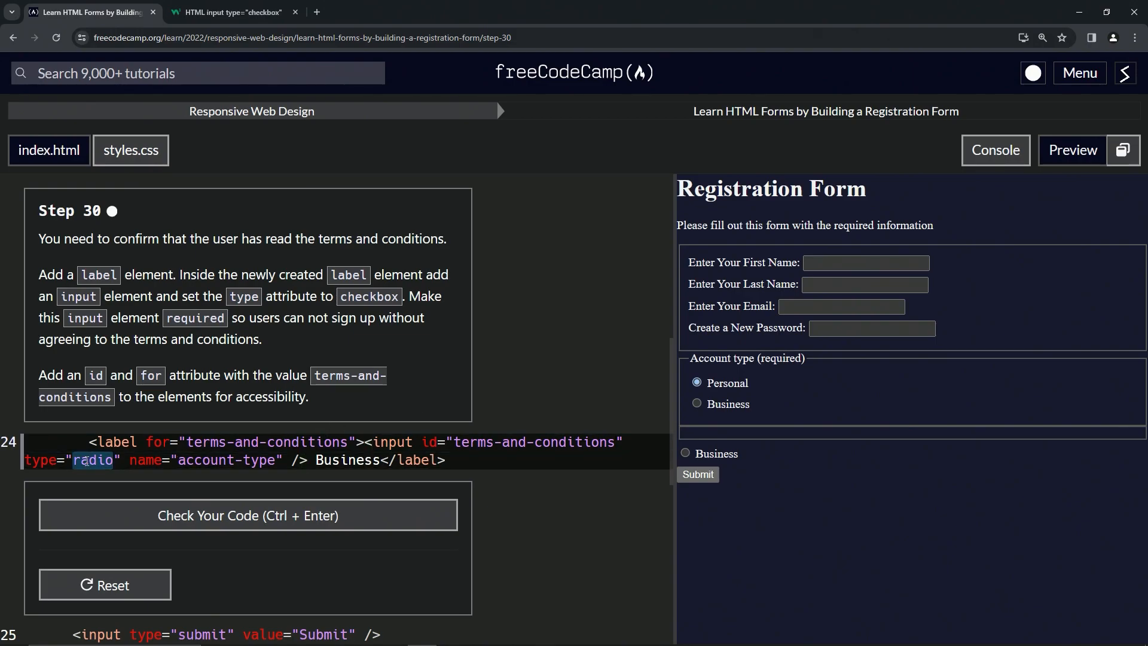
{"action": "type", "text": "checkbox"}
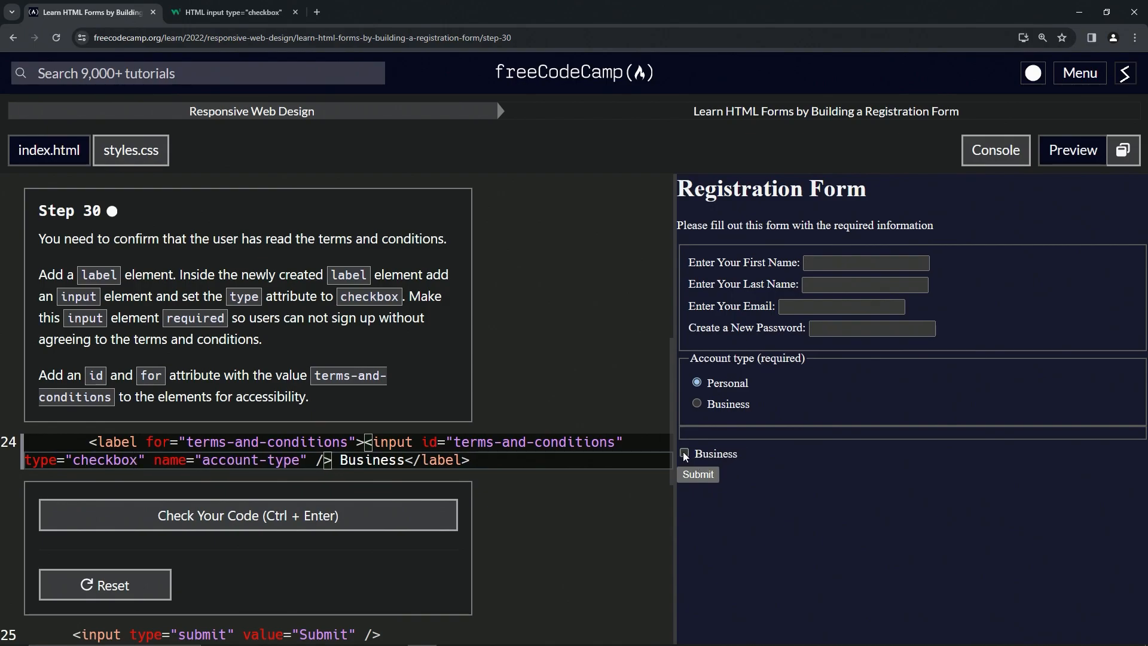
{"action": "left_click", "coordinate": [222, 520]}
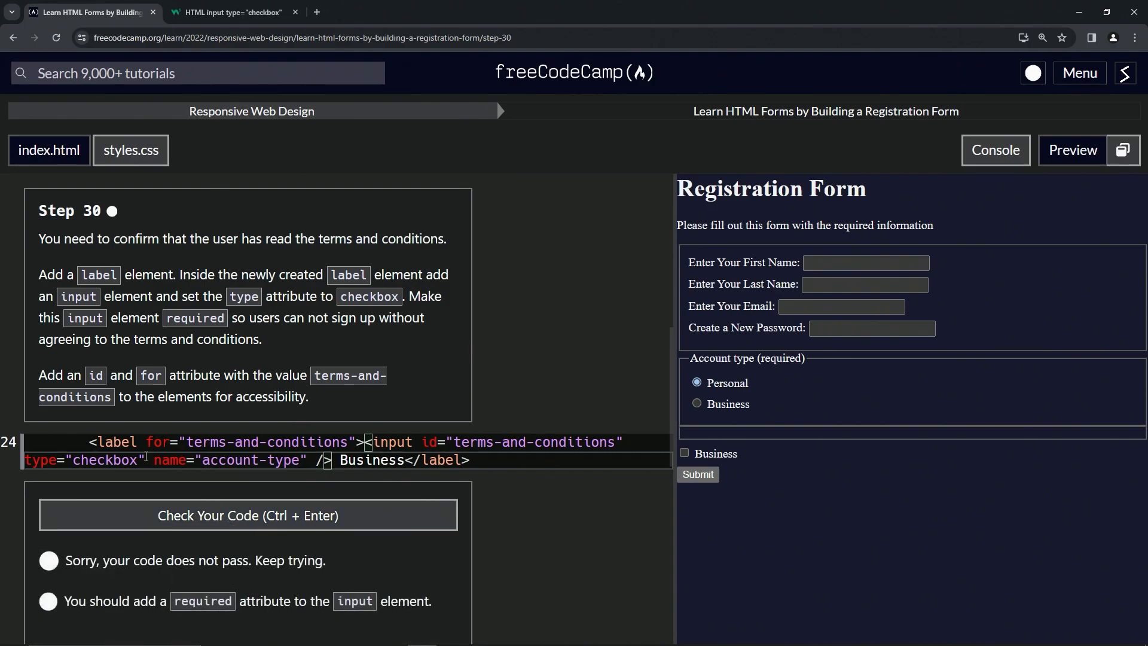
Add required to the checkbox input, pass the check and submit to reach Step 31
{"action": "left_click", "coordinate": [311, 460]}
{"action": "type", "text": "requier"}
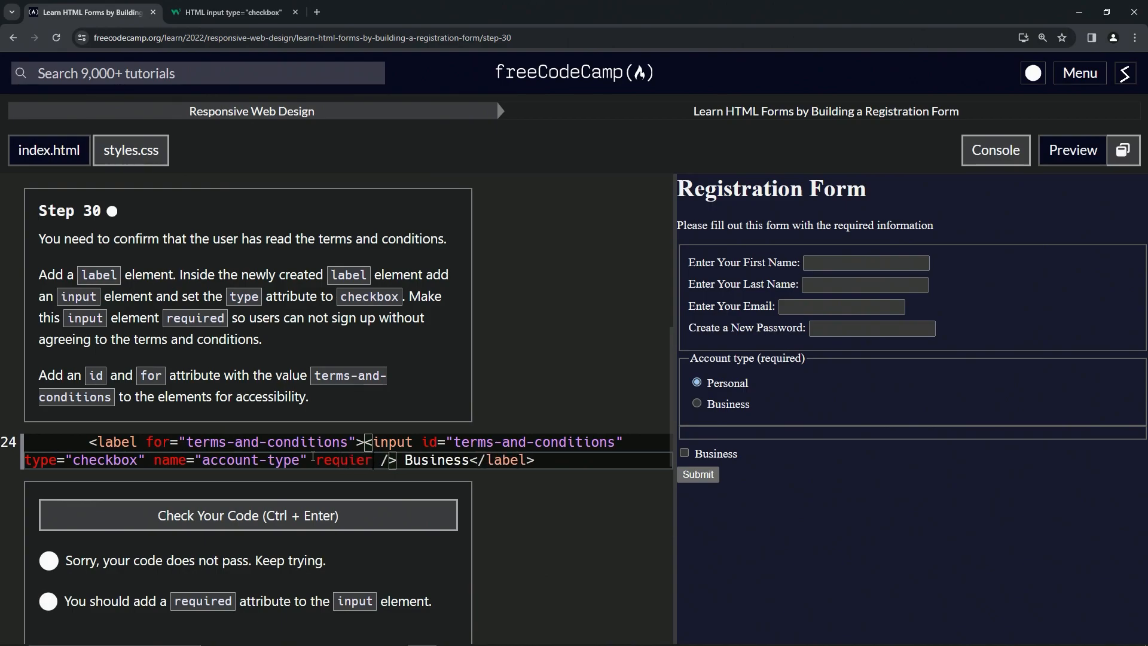
{"action": "key", "text": "BackSpace"}
{"action": "key", "text": "BackSpace"}
{"action": "type", "text": "red"}
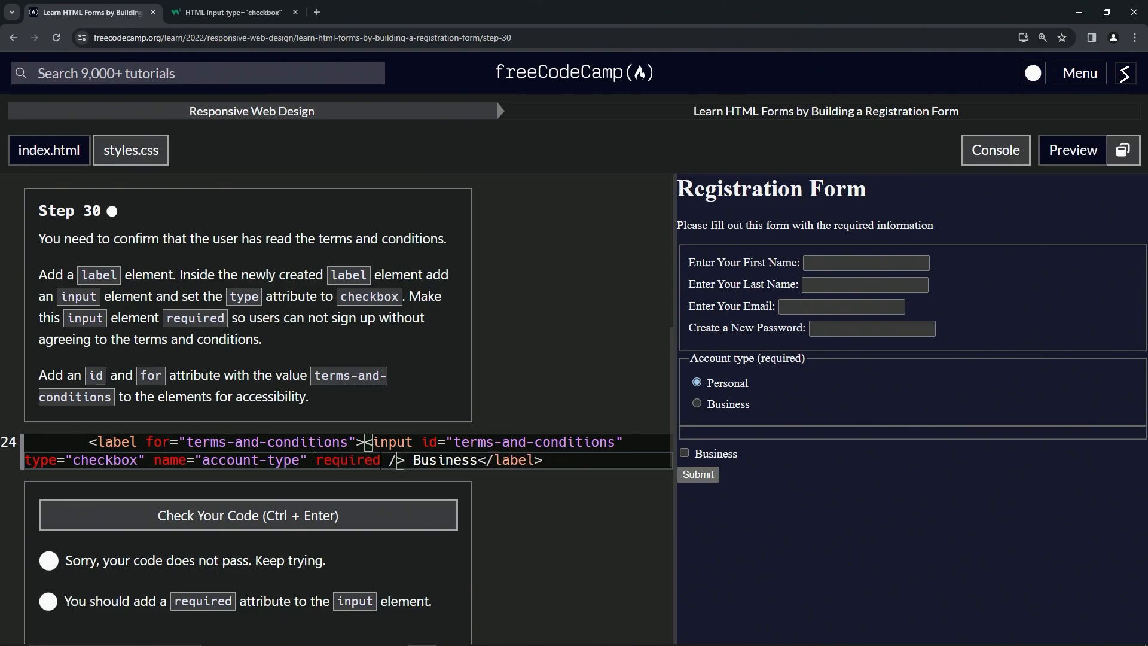
{"action": "left_click", "coordinate": [295, 516]}
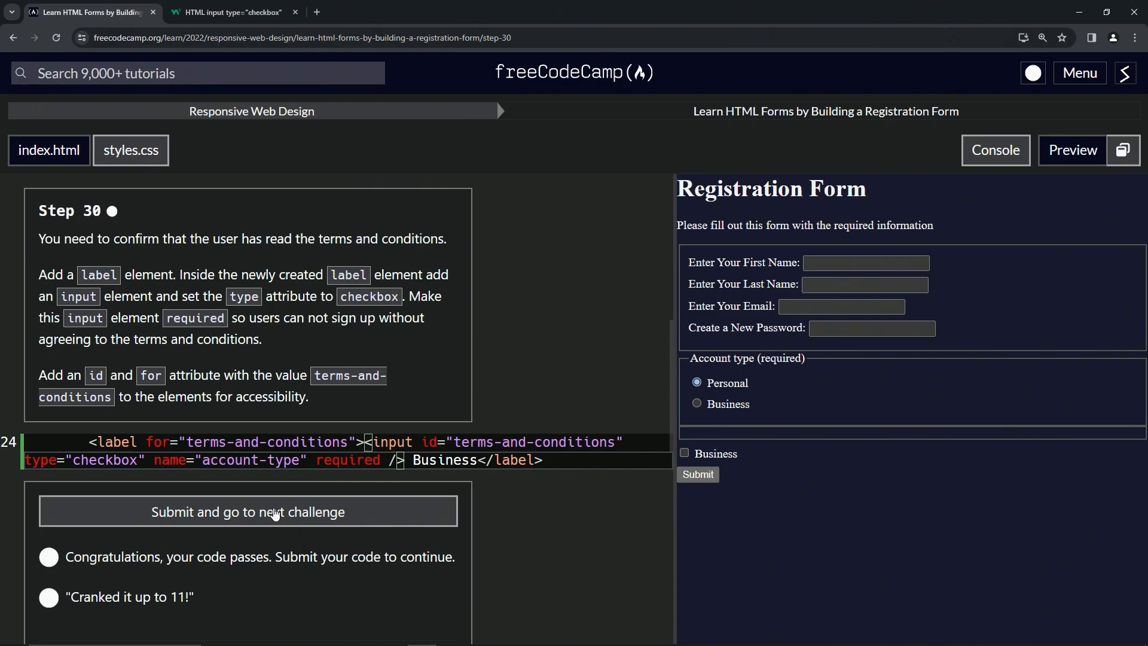
{"action": "left_click", "coordinate": [275, 513]}
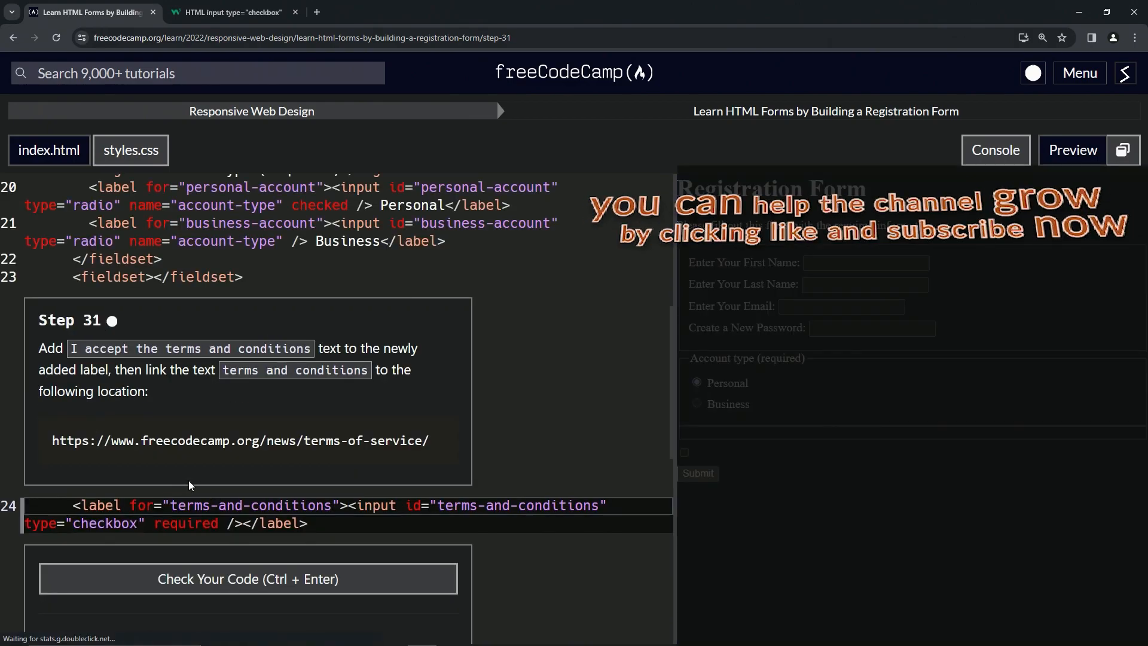